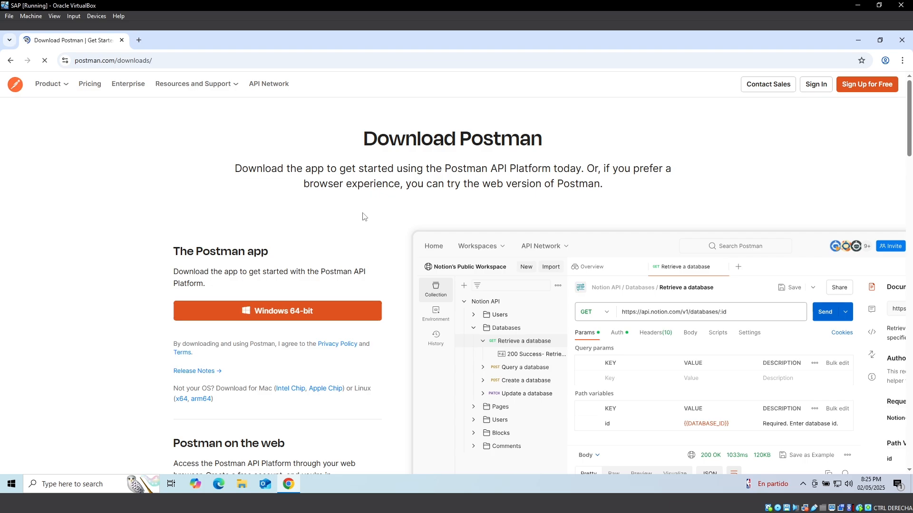
Download the Windows 64-bit Postman installer and show the downloaded file in its folder
{"action": "left_click", "coordinate": [273, 318]}
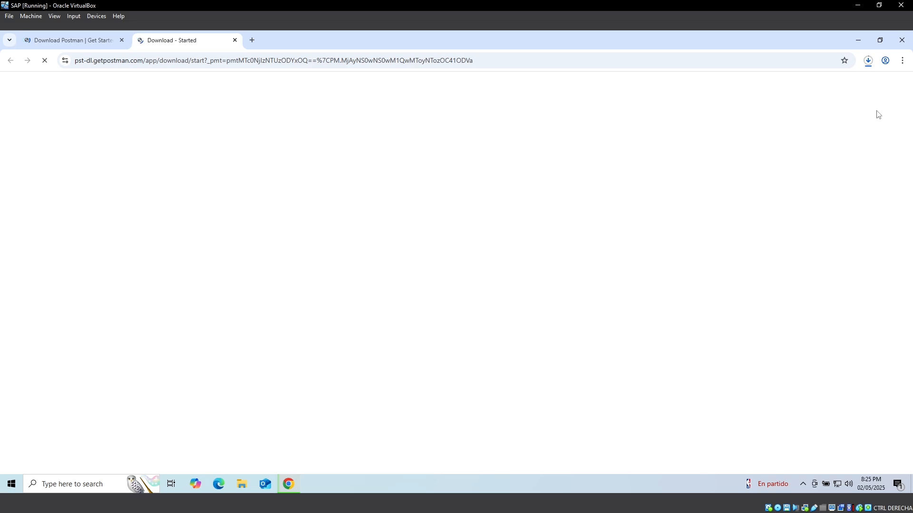
{"action": "left_click", "coordinate": [868, 61]}
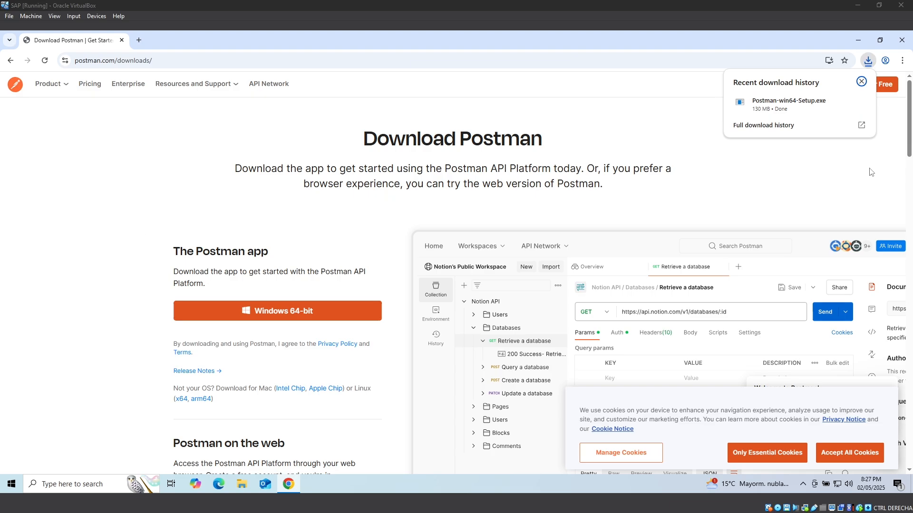
{"action": "left_click", "coordinate": [842, 103]}
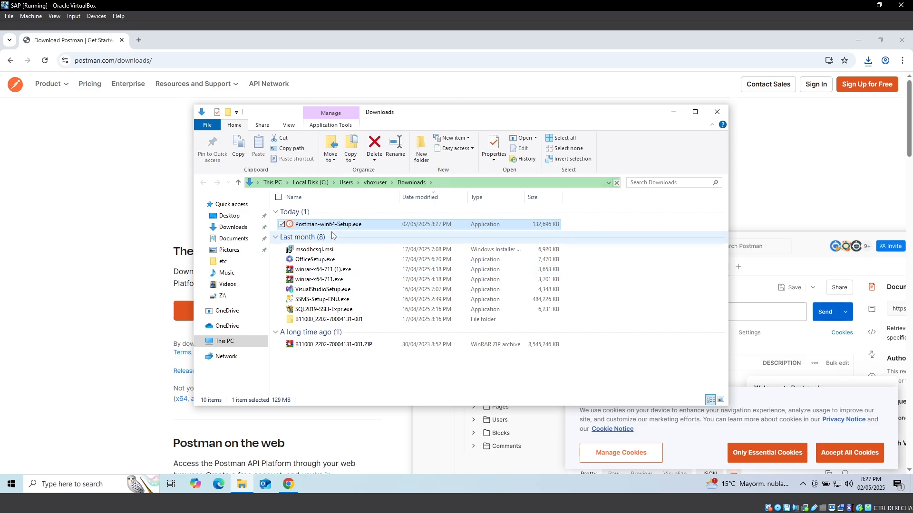
Run Postman-win64-Setup.exe as administrator and continue into Postman without an account
{"action": "double_click", "coordinate": [320, 224]}
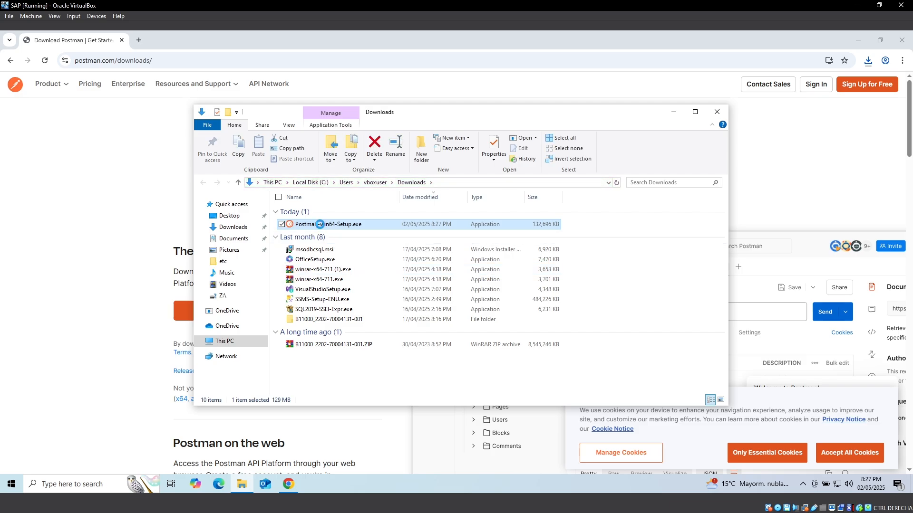
{"action": "right_click", "coordinate": [320, 224]}
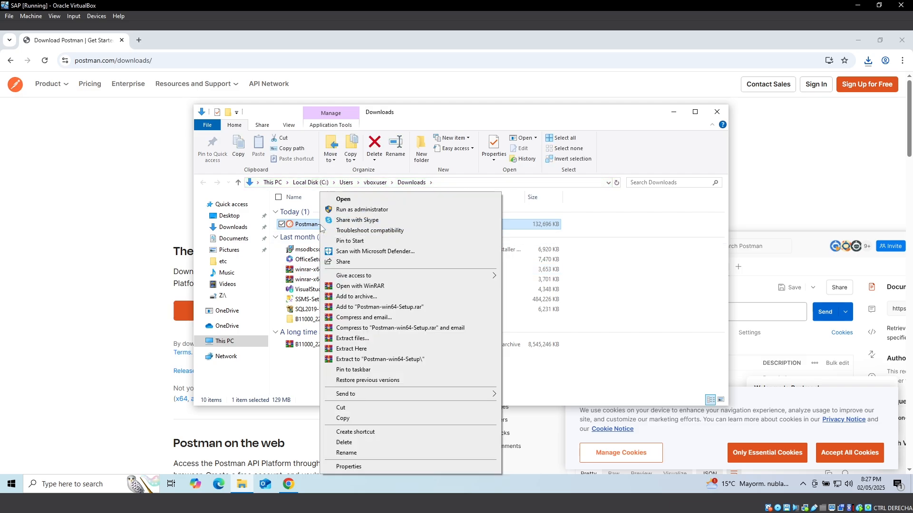
{"action": "left_click", "coordinate": [356, 210]}
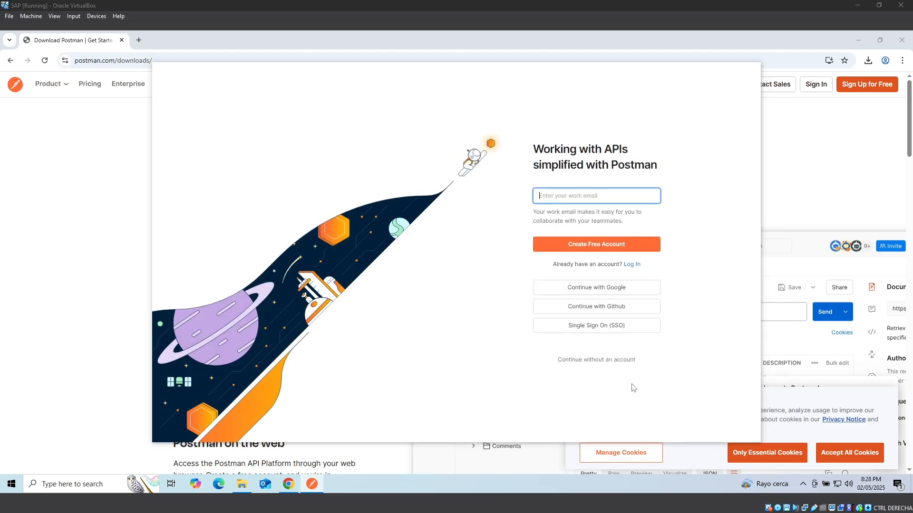
{"action": "left_click", "coordinate": [611, 362]}
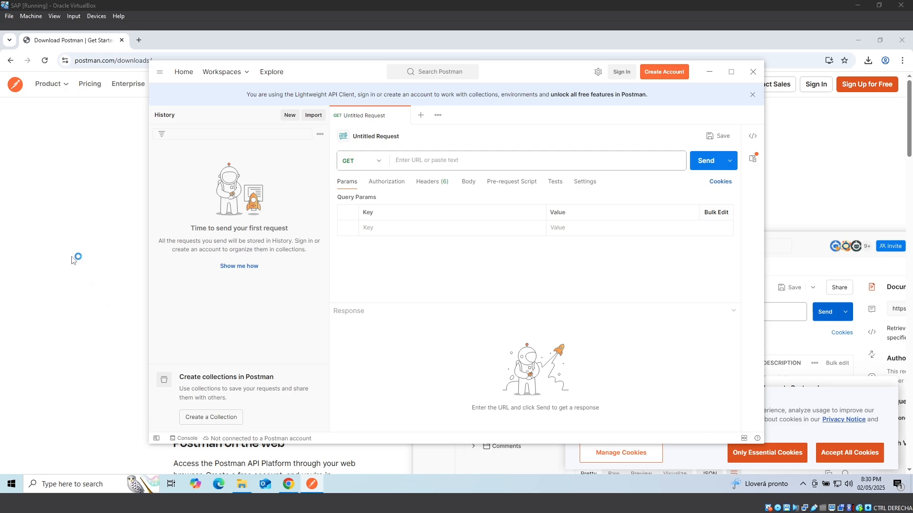
{"action": "left_click", "coordinate": [139, 40]}
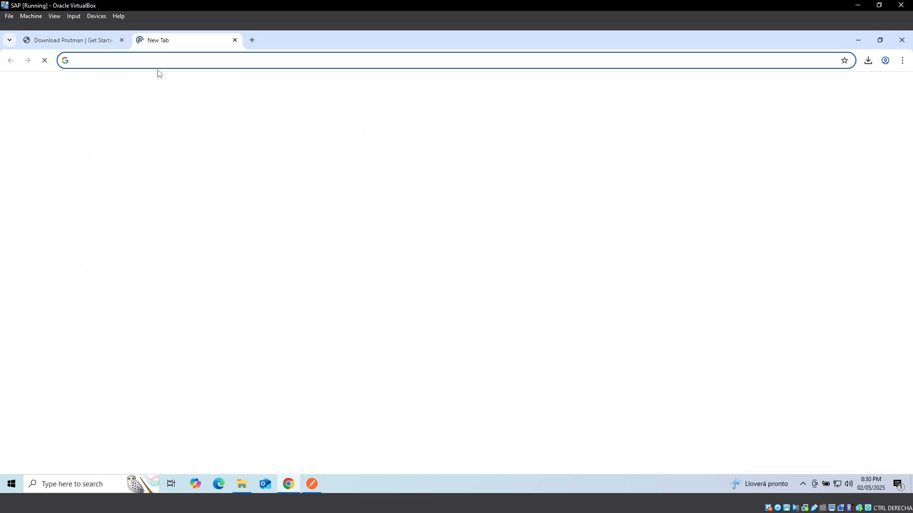
{"action": "left_click", "coordinate": [159, 60]}
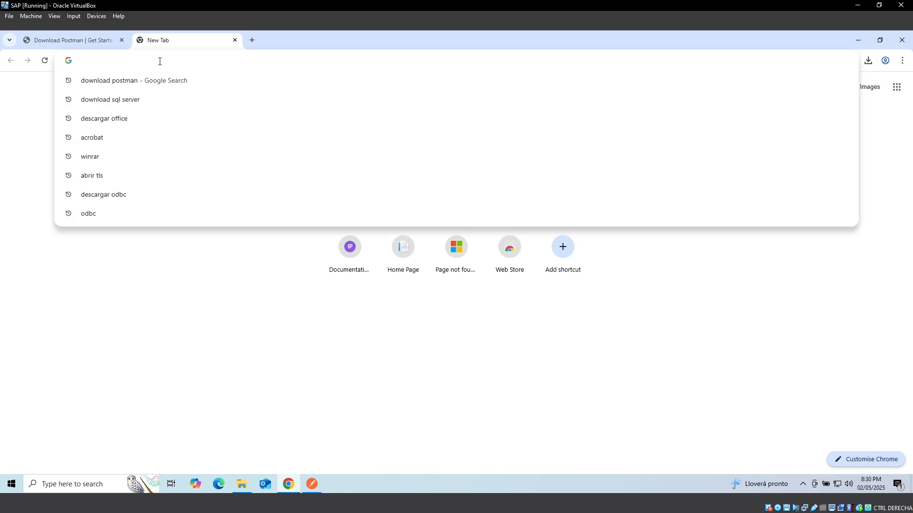
{"action": "type", "text": "https://192.168.0.23:50000/"}
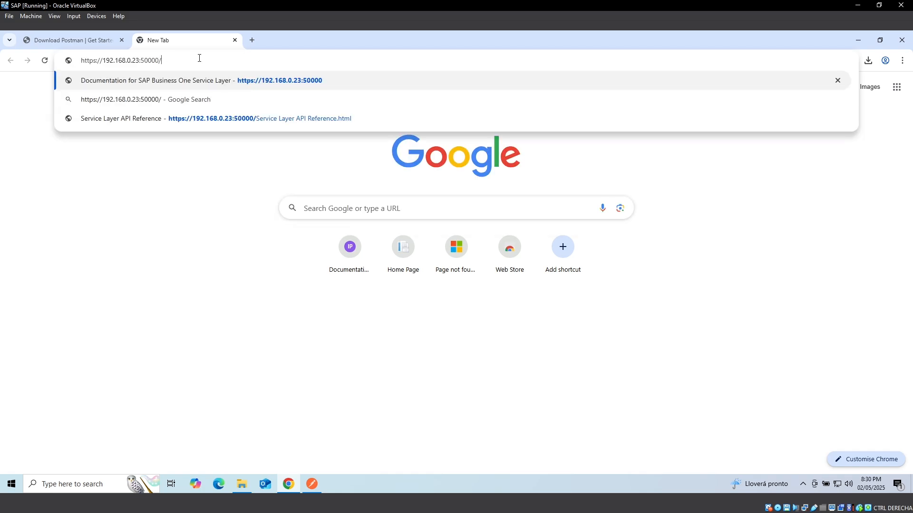
{"action": "left_click_drag", "start_coordinate": [162, 60], "coordinate": [80, 60]}
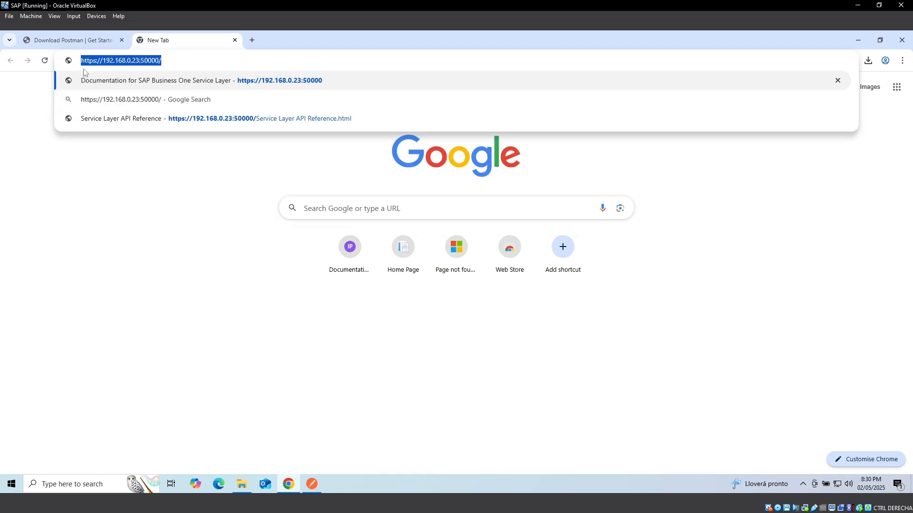
{"action": "left_click_drag", "start_coordinate": [139, 60], "coordinate": [103, 62]}
{"action": "left_click", "coordinate": [177, 60]}
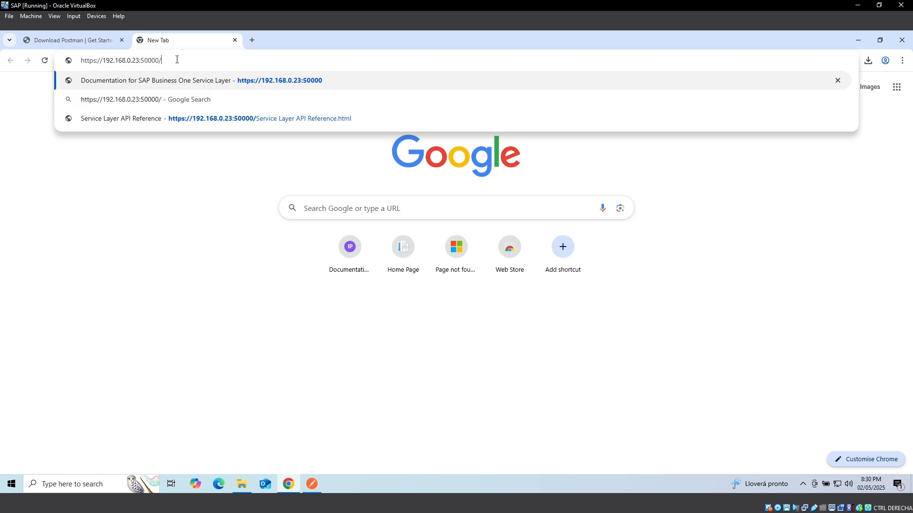
{"action": "key", "text": "Return"}
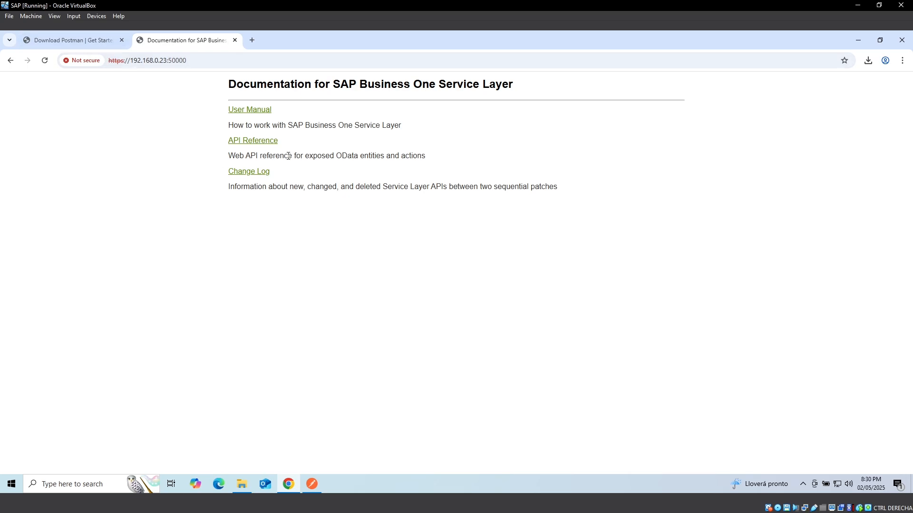
Open the API Reference, find "Login" on the page and expand the operations of the Login entry
{"action": "left_click", "coordinate": [267, 143]}
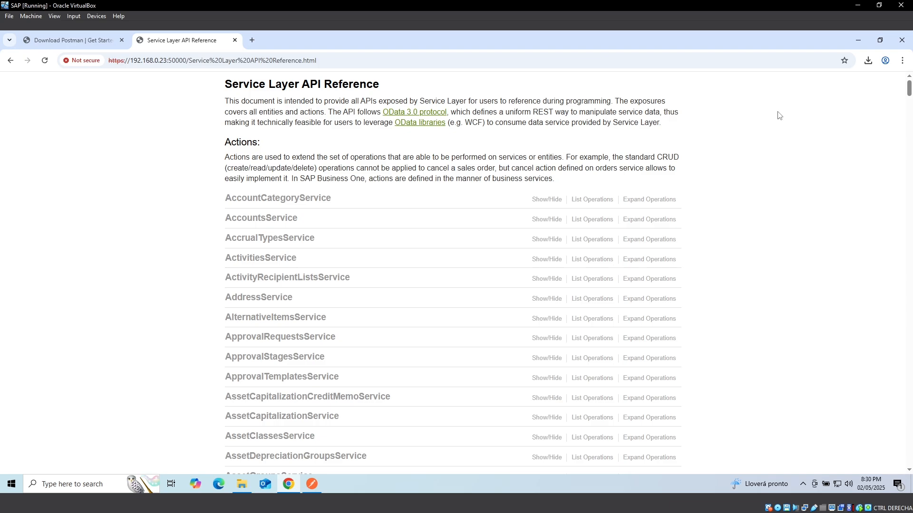
{"action": "key", "text": "ctrl+f"}
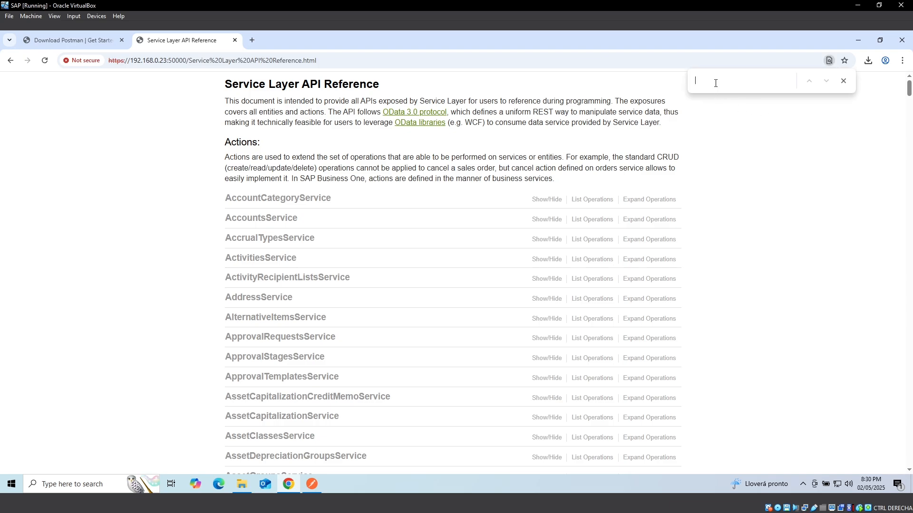
{"action": "type", "text": "Login"}
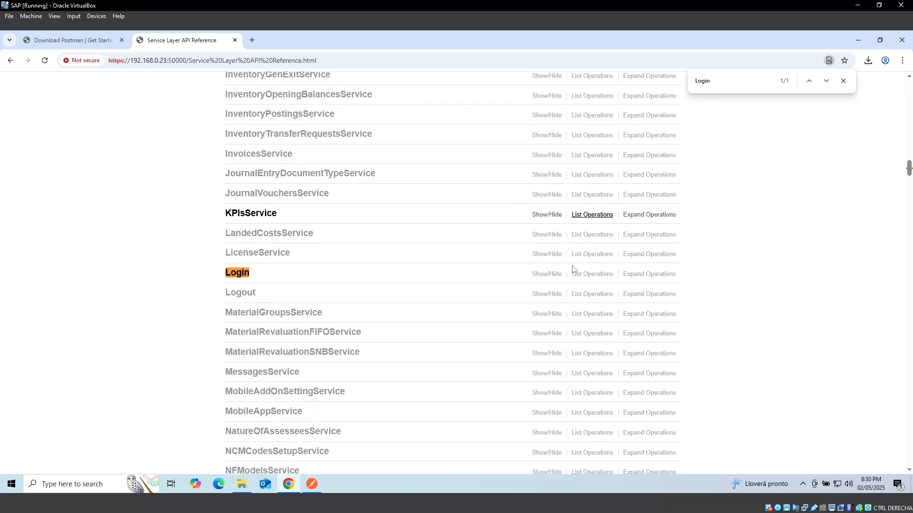
{"action": "left_click", "coordinate": [645, 274]}
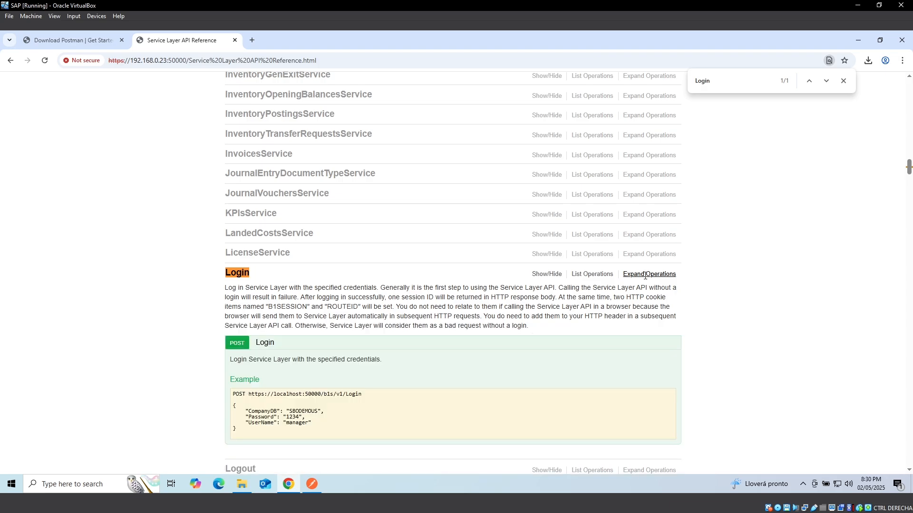
{"action": "scroll", "coordinate": [424, 314], "scroll_direction": "down", "scroll_amount": 2}
{"action": "scroll", "coordinate": [424, 314], "scroll_direction": "down", "scroll_amount": 3}
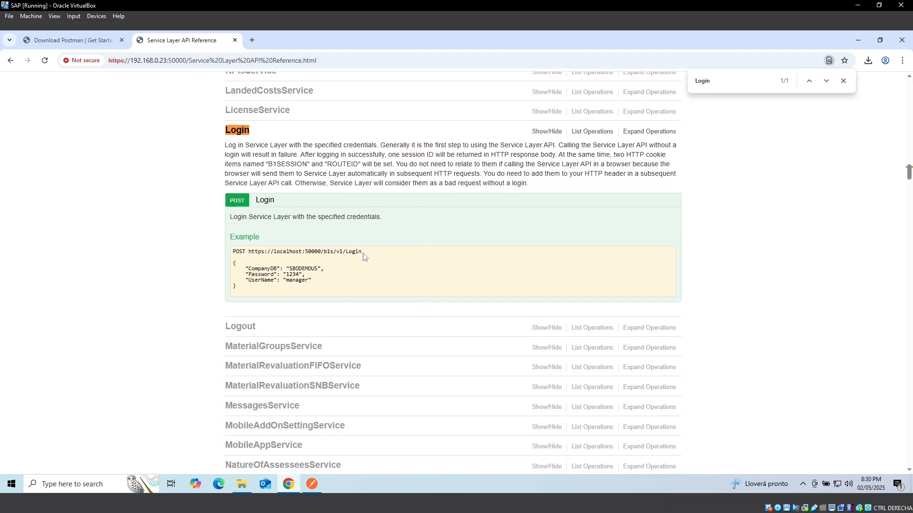
{"action": "left_click_drag", "start_coordinate": [362, 253], "coordinate": [226, 257]}
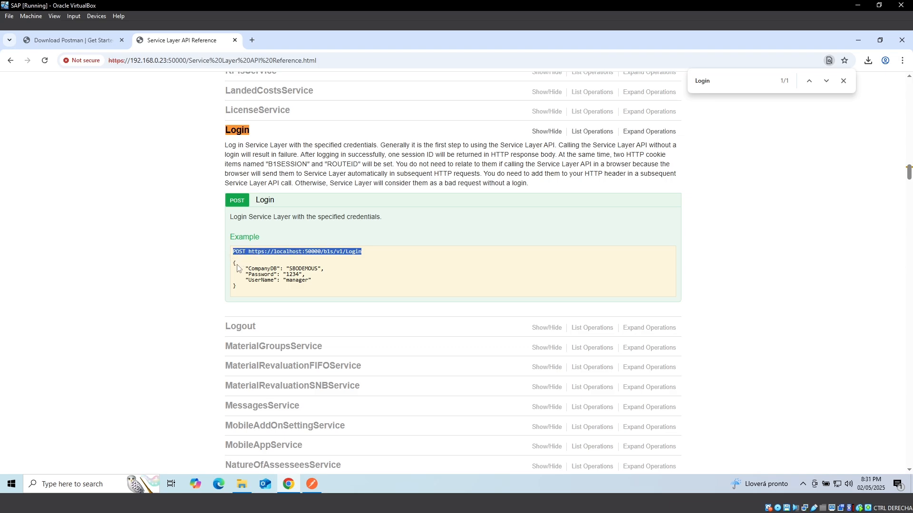
{"action": "left_click", "coordinate": [233, 267]}
{"action": "left_click_drag", "start_coordinate": [233, 263], "coordinate": [259, 291]}
{"action": "left_click", "coordinate": [259, 291]}
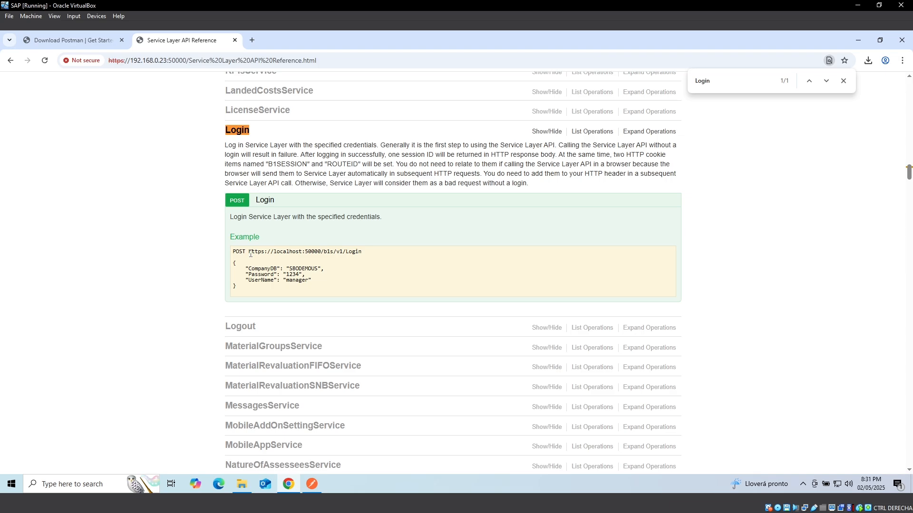
{"action": "left_click_drag", "start_coordinate": [249, 252], "coordinate": [363, 253]}
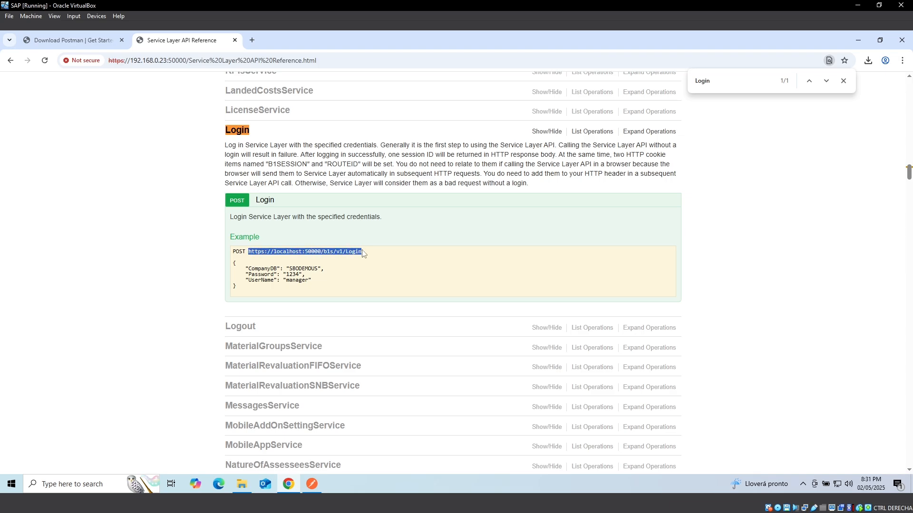
{"action": "right_click", "coordinate": [353, 253]}
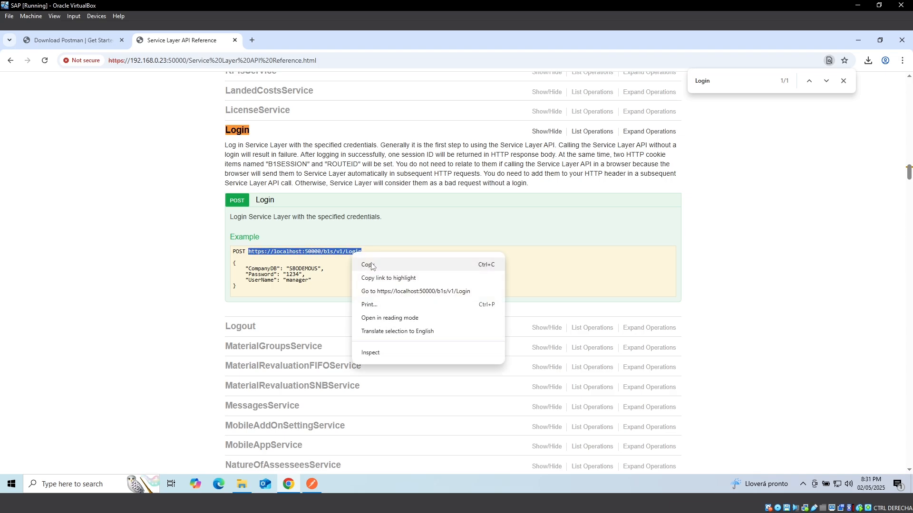
{"action": "left_click", "coordinate": [371, 267]}
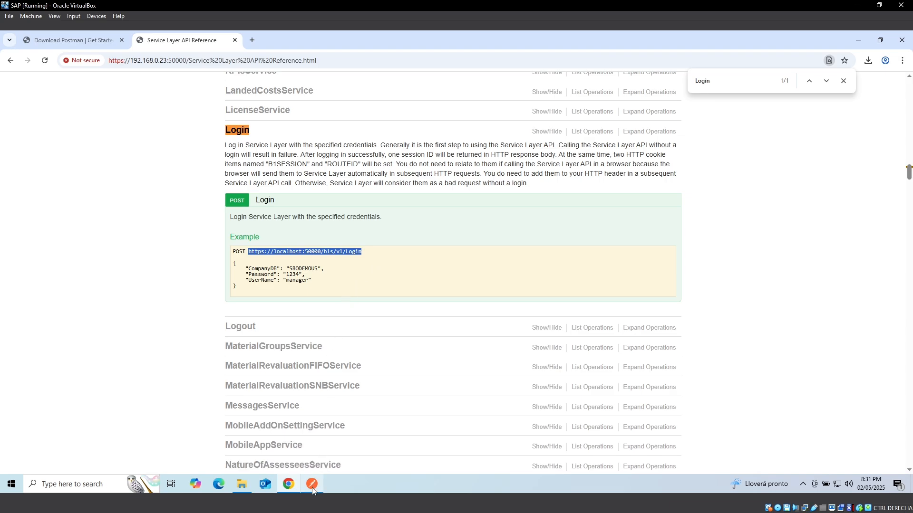
Switch to Postman, set the untitled request's method to POST and paste the copied Login URL as its address
{"action": "left_click", "coordinate": [313, 430]}
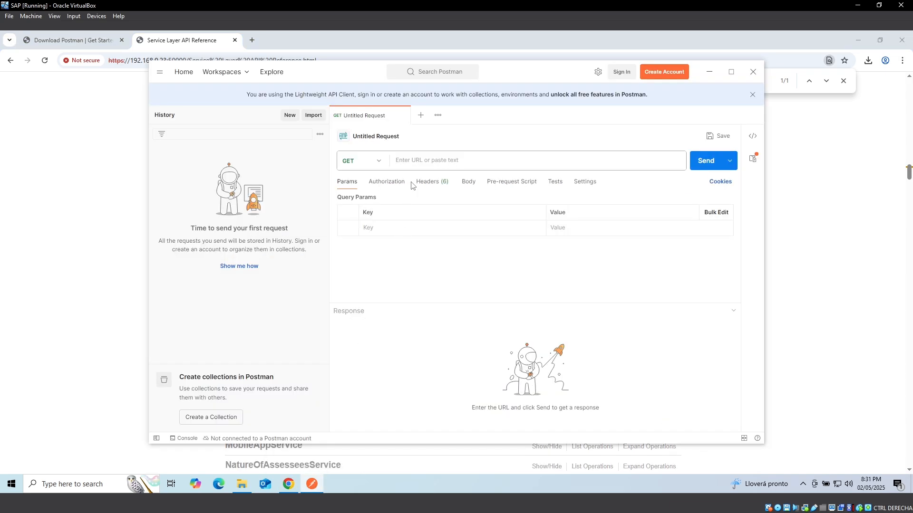
{"action": "left_click", "coordinate": [379, 163]}
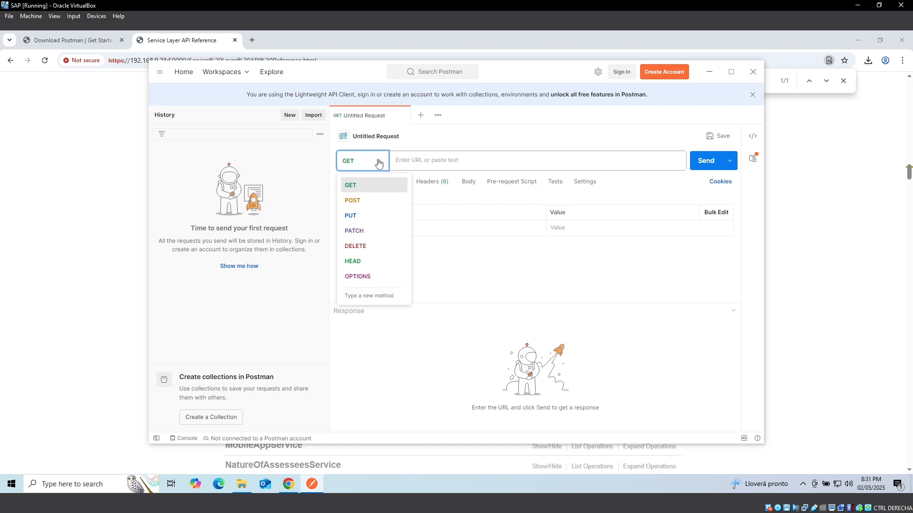
{"action": "left_click", "coordinate": [359, 201]}
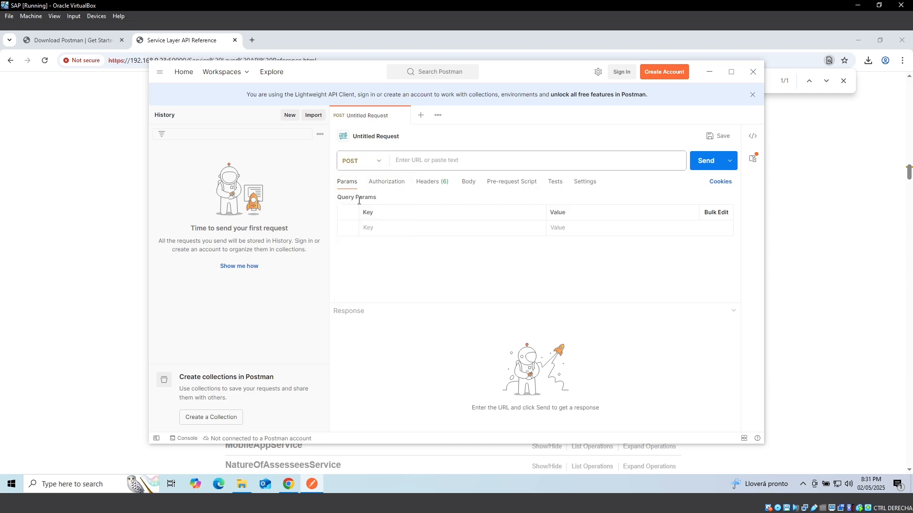
{"action": "left_click", "coordinate": [419, 160]}
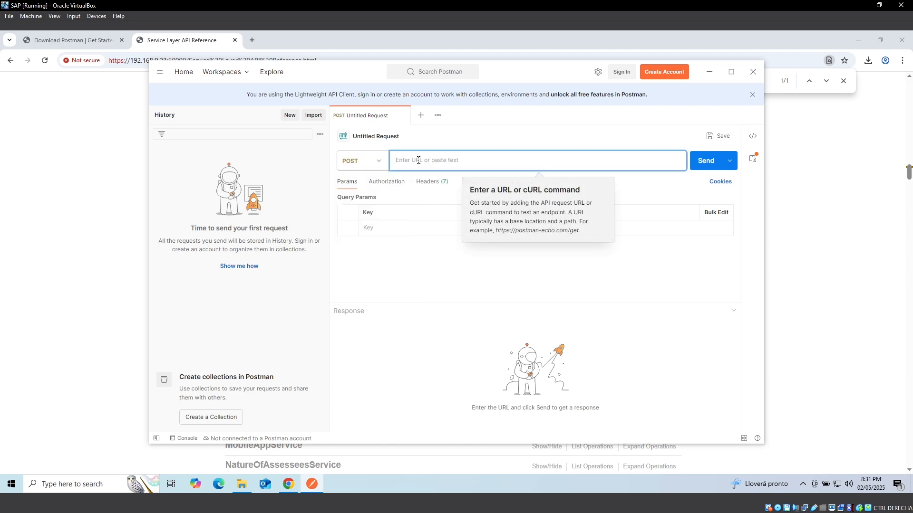
{"action": "key", "text": "ctrl+v"}
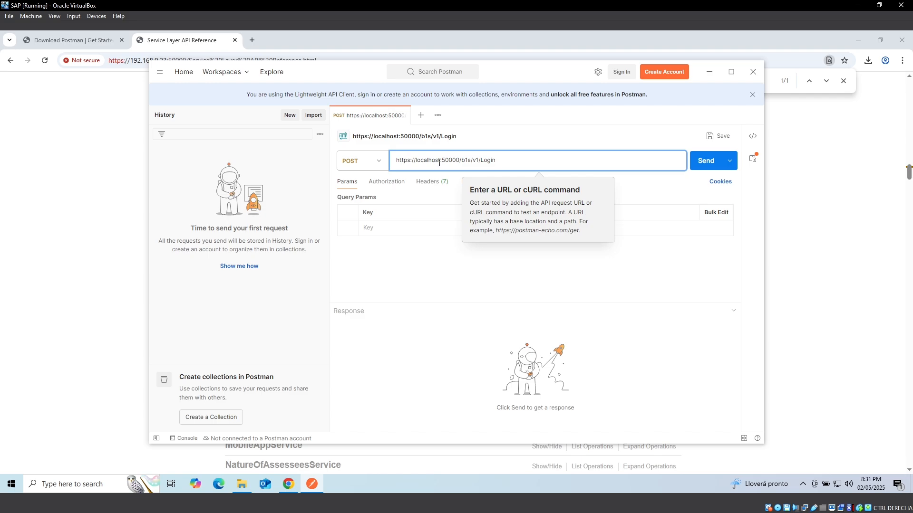
Replace localhost with 192.168.0.23 in the request URL and set the request body type to raw
{"action": "left_click_drag", "start_coordinate": [441, 160], "coordinate": [415, 161]}
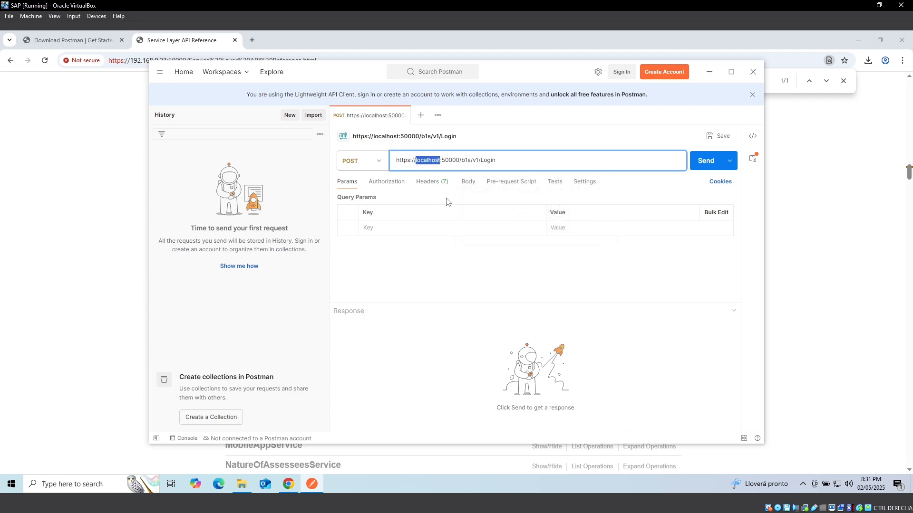
{"action": "type", "text": "192.16"}
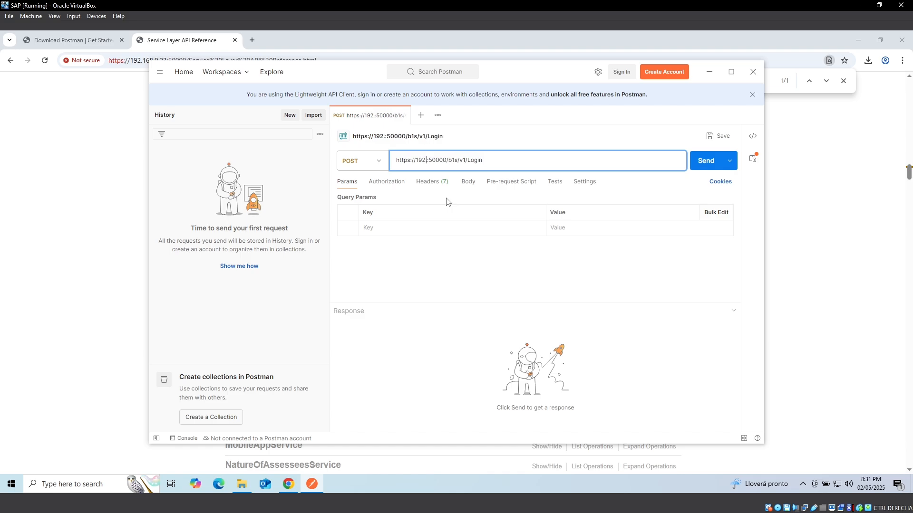
{"action": "type", "text": "8.0.2"}
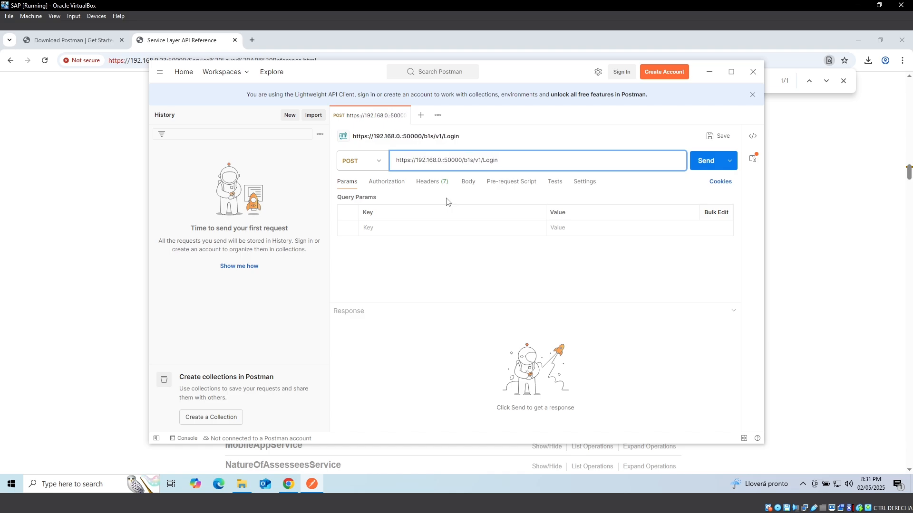
{"action": "type", "text": "3"}
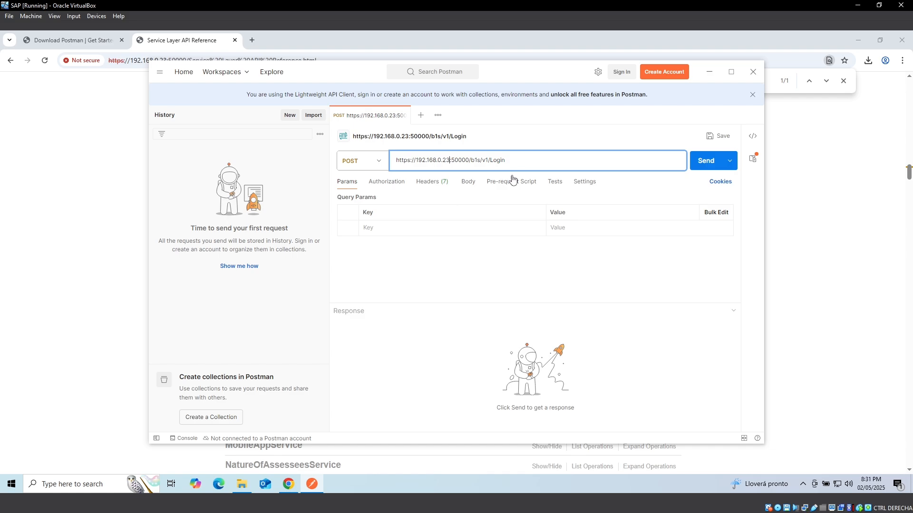
{"action": "left_click", "coordinate": [468, 186]}
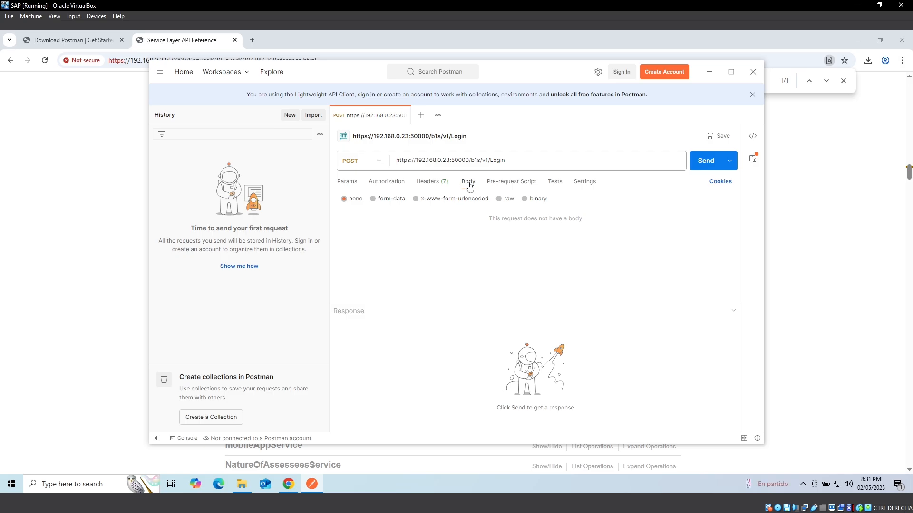
{"action": "left_click", "coordinate": [499, 199]}
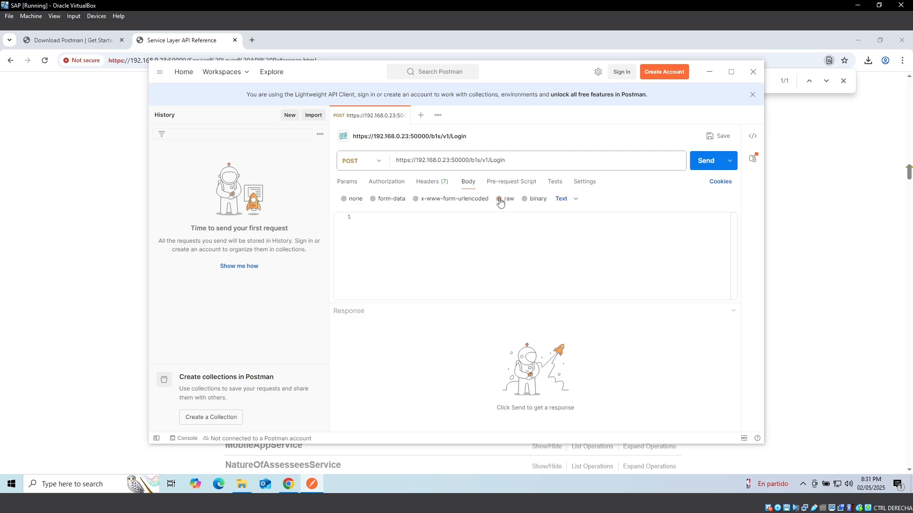
Switch to the Service Layer API Reference in Chrome and copy the example JSON body of the Login operation
{"action": "left_click", "coordinate": [281, 489]}
{"action": "left_click", "coordinate": [233, 265]}
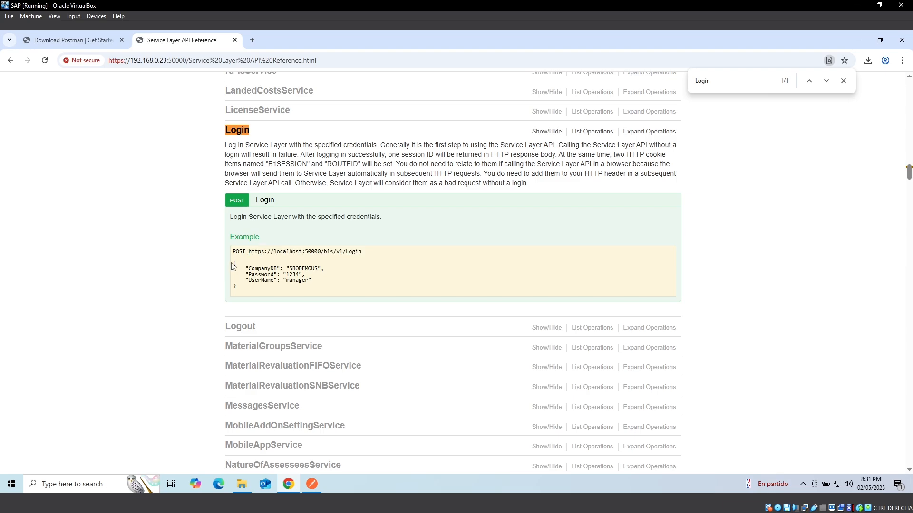
{"action": "left_click_drag", "start_coordinate": [233, 265], "coordinate": [249, 288]}
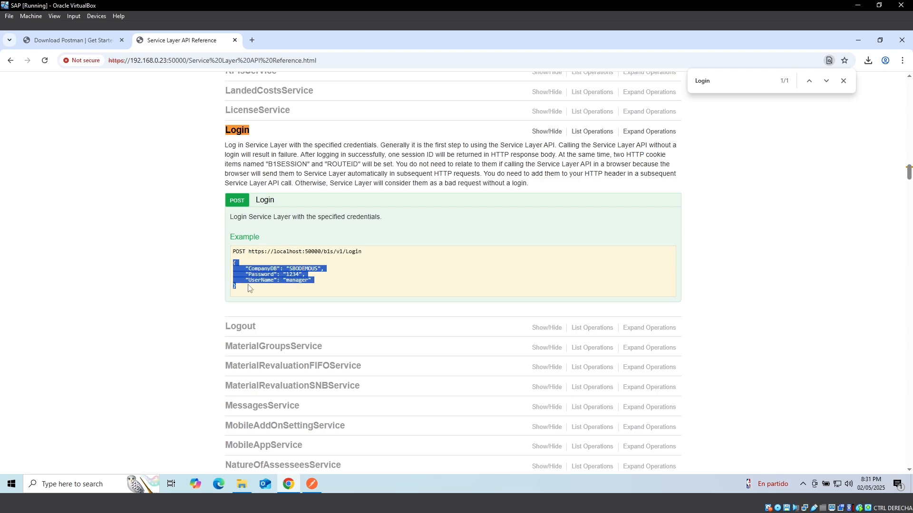
{"action": "right_click", "coordinate": [249, 275]}
{"action": "left_click", "coordinate": [275, 289]}
Switch back to Postman and paste the copied JSON, with its CompanyDB, Password and UserName fields, into the raw request body
{"action": "left_click", "coordinate": [312, 484]}
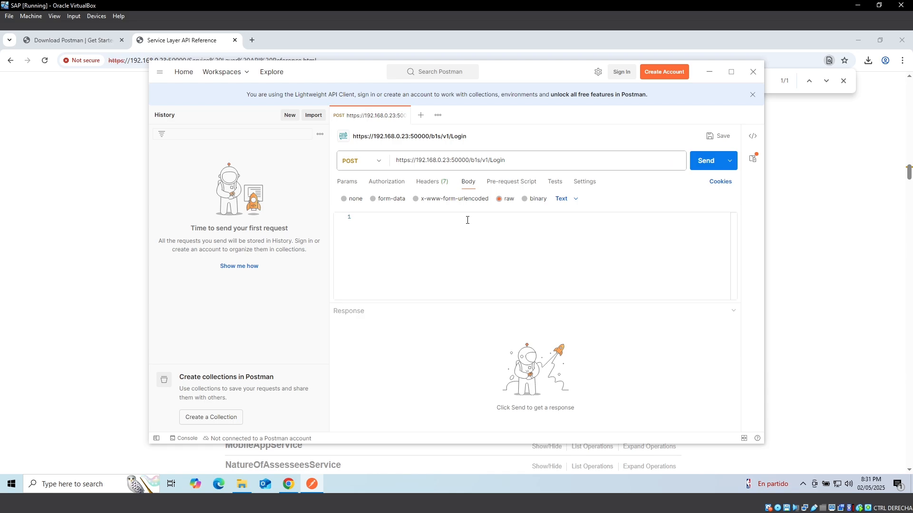
{"action": "right_click", "coordinate": [363, 216]}
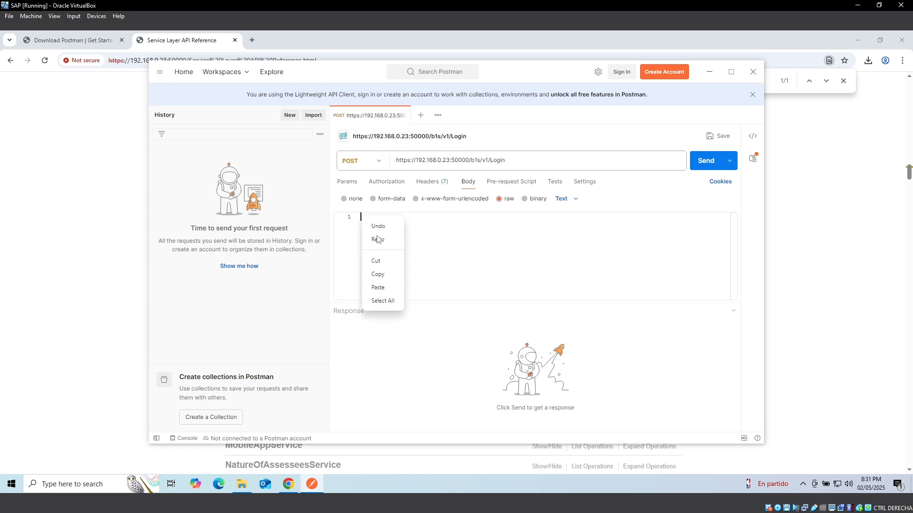
{"action": "left_click", "coordinate": [380, 288]}
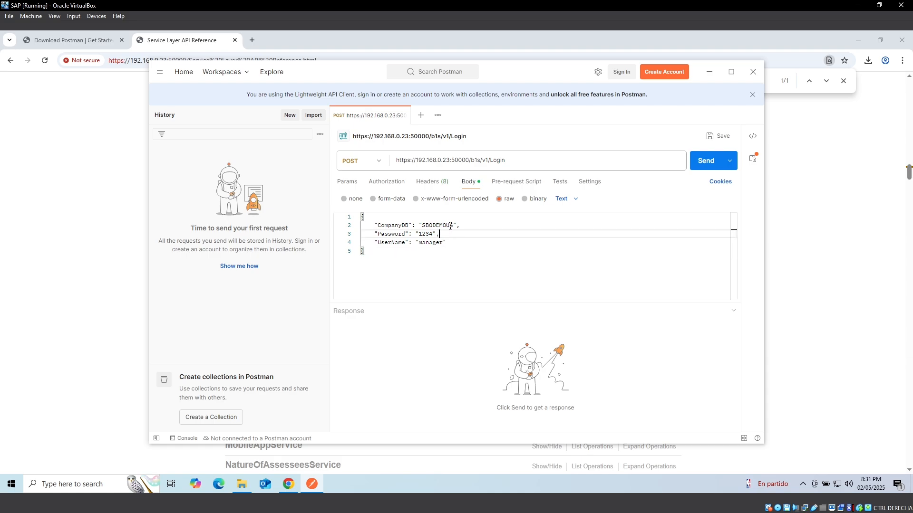
Open the SAP Business One client from the desktop and copy the database name SAP_01 from its list of companies
{"action": "left_click_drag", "start_coordinate": [454, 225], "coordinate": [423, 227]}
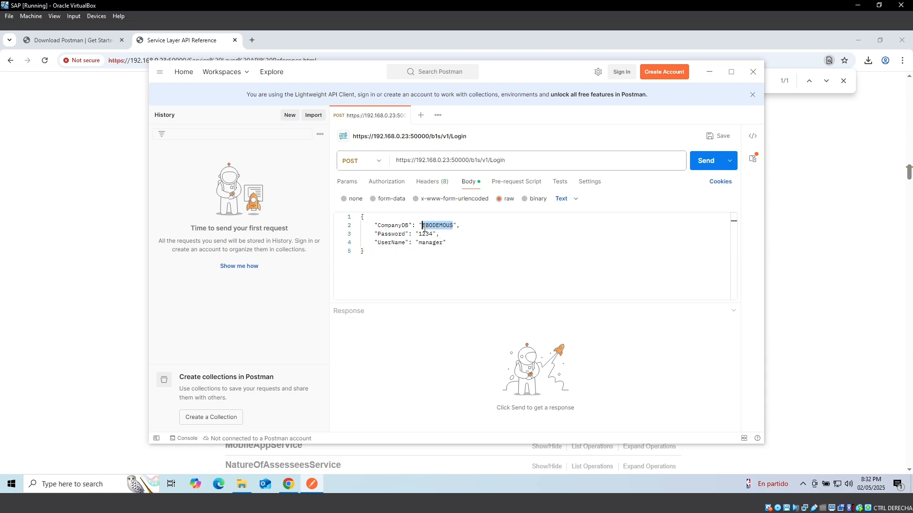
{"action": "right_click", "coordinate": [475, 483]}
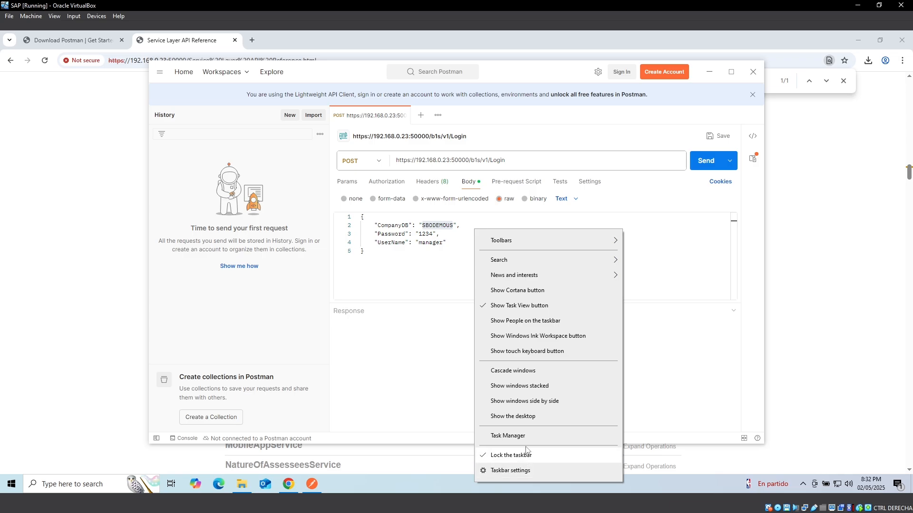
{"action": "left_click", "coordinate": [513, 416]}
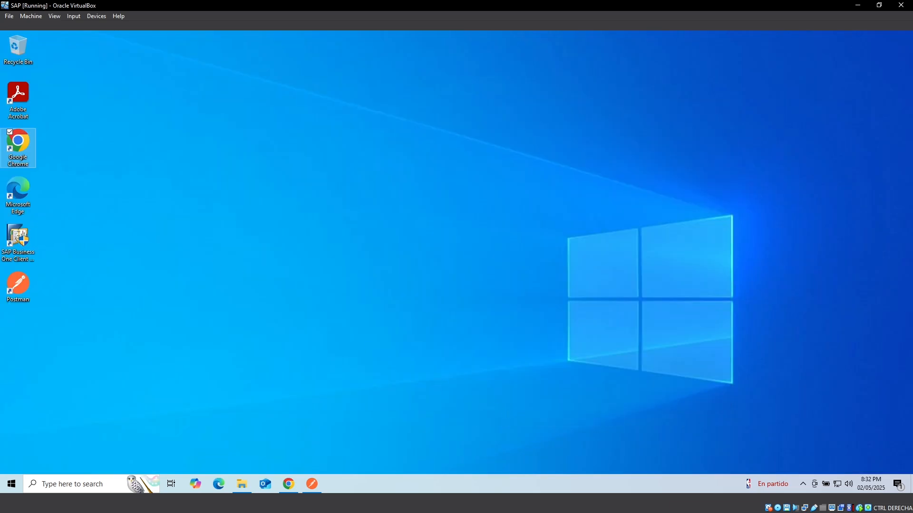
{"action": "left_click", "coordinate": [16, 250]}
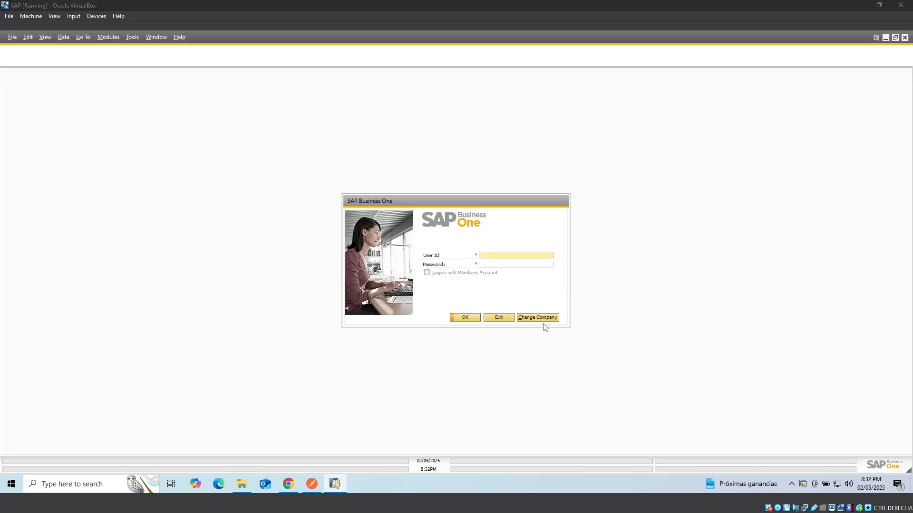
{"action": "left_click", "coordinate": [543, 318]}
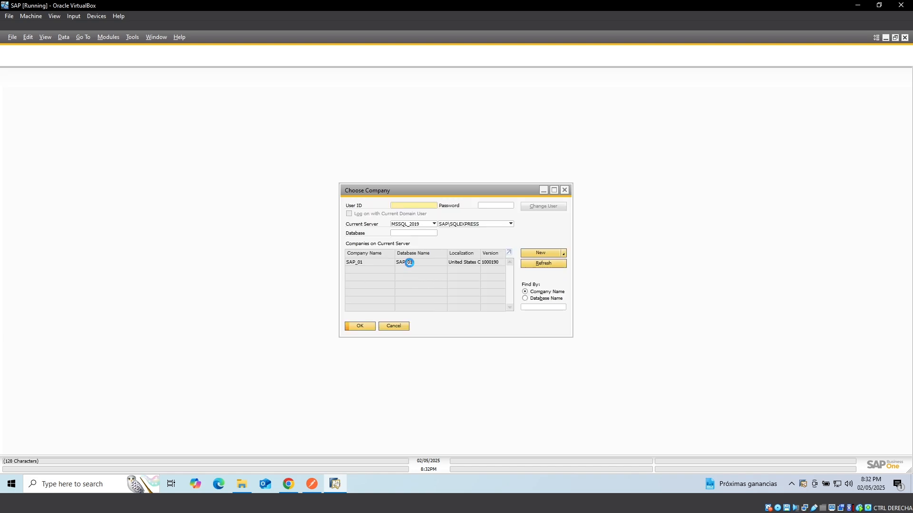
{"action": "right_click", "coordinate": [410, 263]}
{"action": "left_click", "coordinate": [441, 273]}
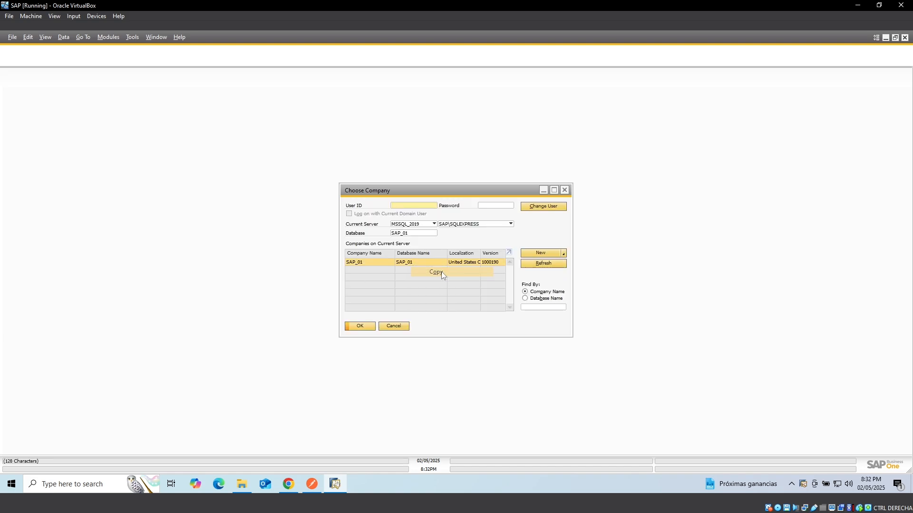
Return to Postman and replace the CompanyDB value in the request body with the copied name SAP_01
{"action": "left_click", "coordinate": [312, 484]}
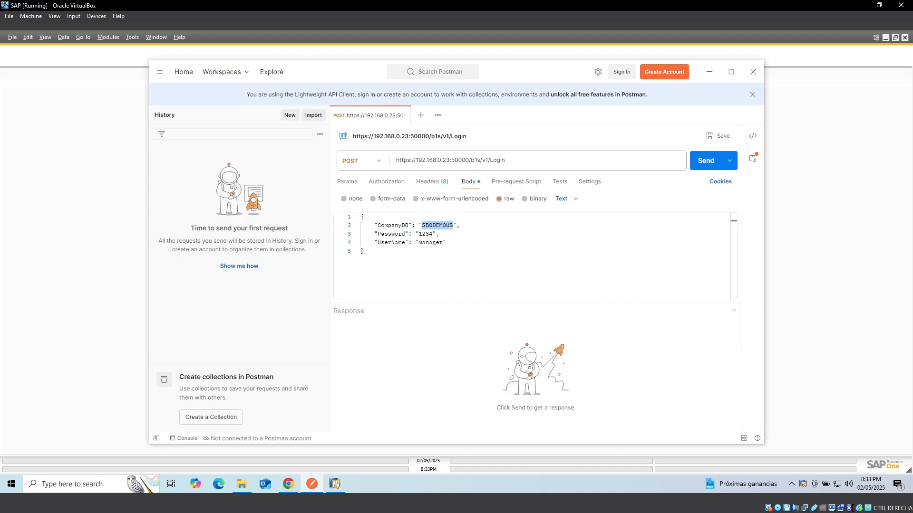
{"action": "key", "text": "ctrl+v"}
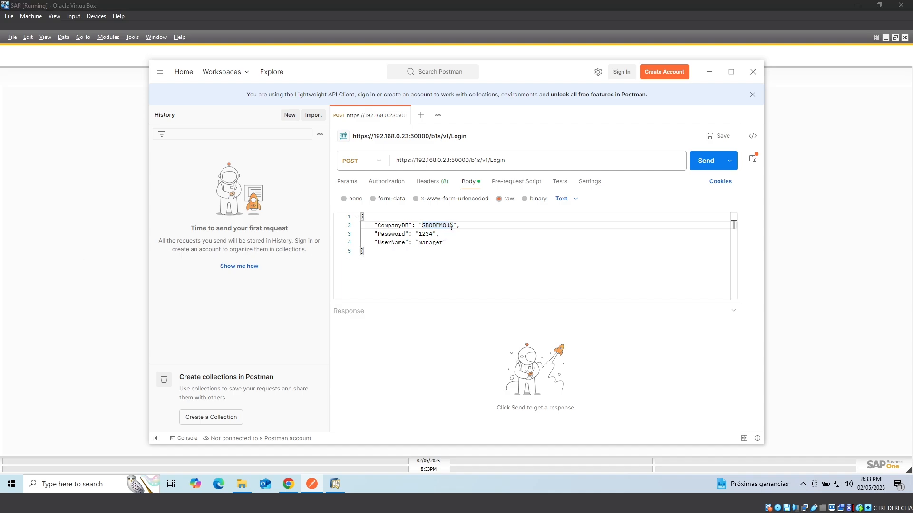
{"action": "key", "text": "ctrl+shift+Left"}
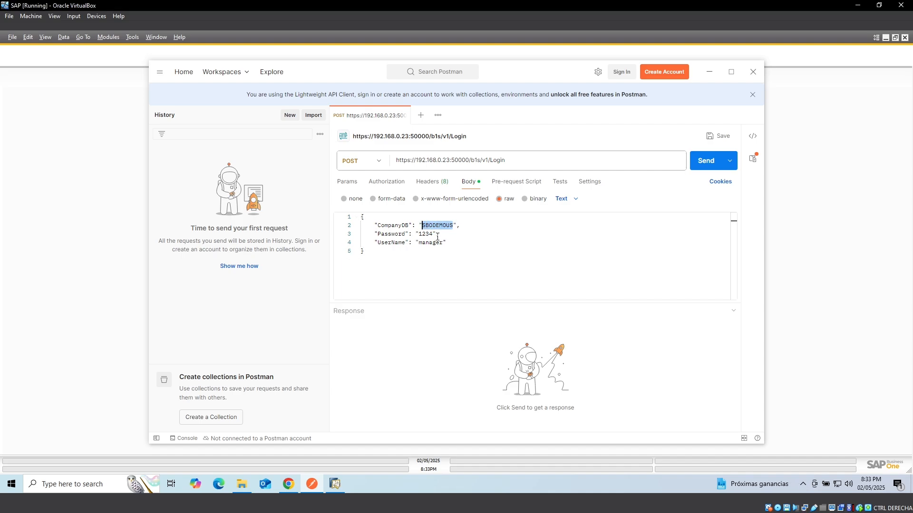
{"action": "key", "text": "ctrl+v"}
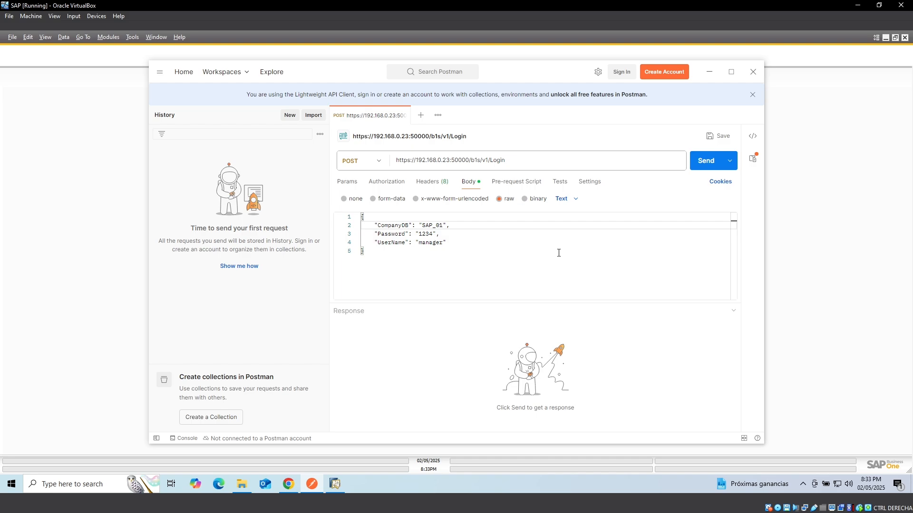
Send the Login request and disable SSL verification so that the self-signed certificate is accepted
{"action": "key", "text": "Down"}
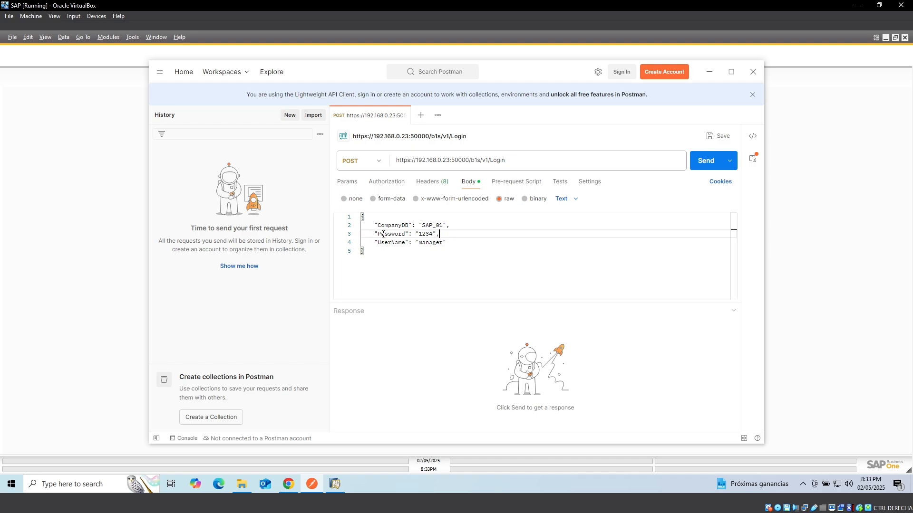
{"action": "key", "text": "shift+Home"}
{"action": "left_click_drag", "start_coordinate": [446, 243], "coordinate": [374, 243]}
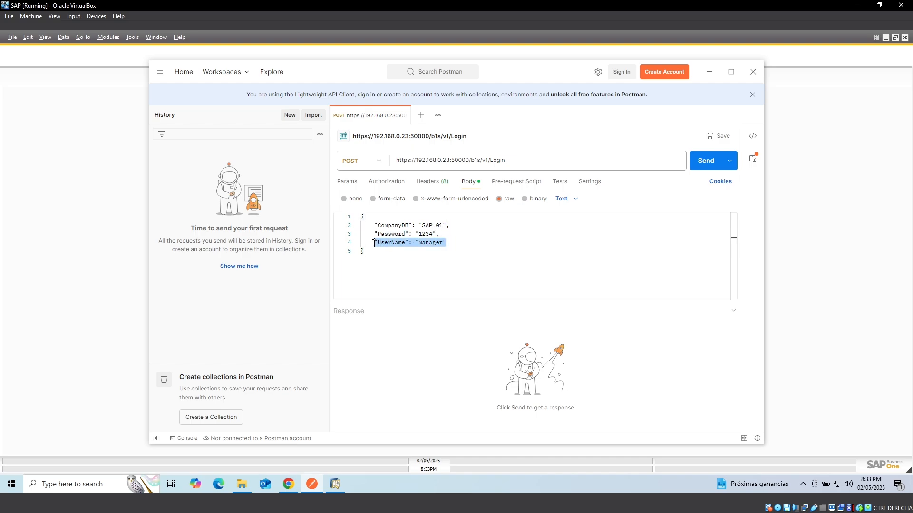
{"action": "left_click", "coordinate": [705, 163]}
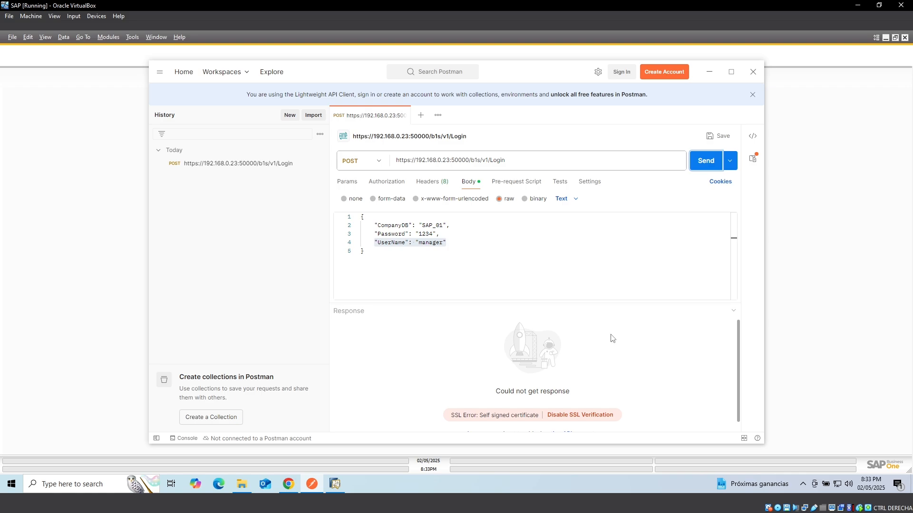
{"action": "left_click", "coordinate": [584, 416]}
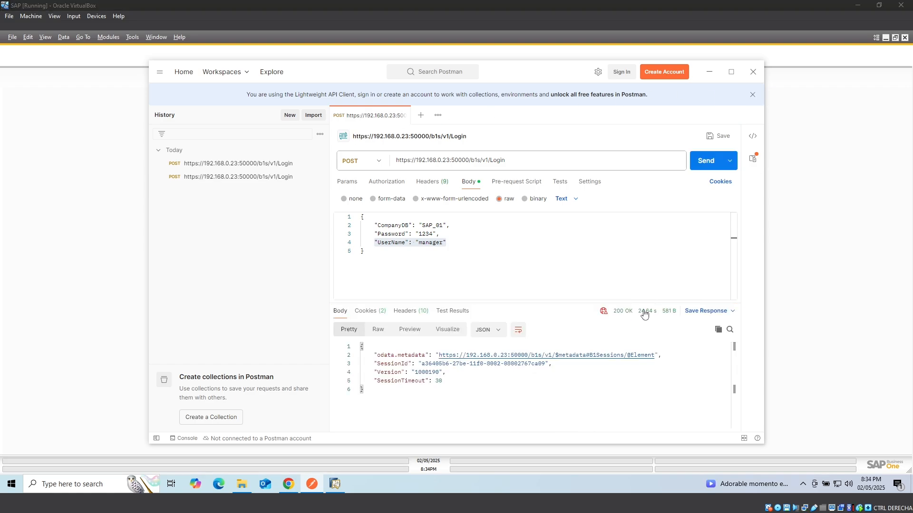
Examine the Login response's status code and the SessionId line in its body
{"action": "mouse_move", "coordinate": [622, 316]}
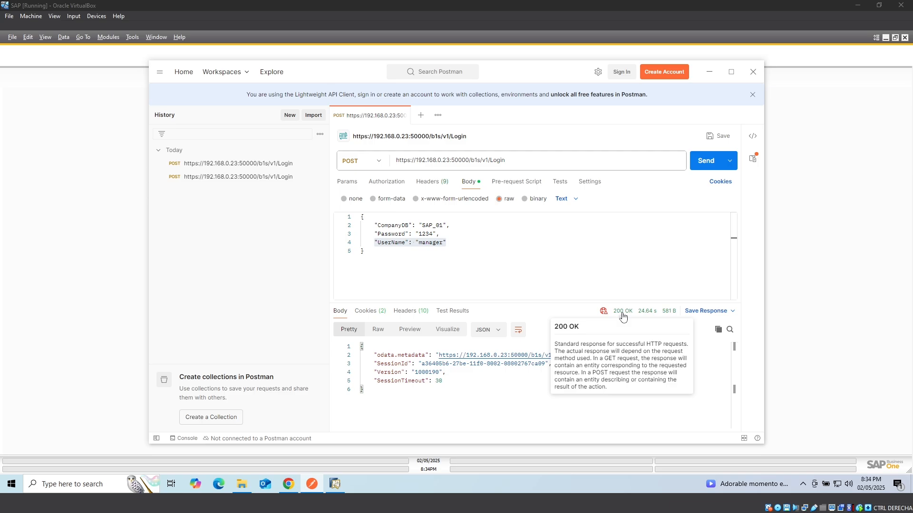
{"action": "left_click", "coordinate": [529, 388]}
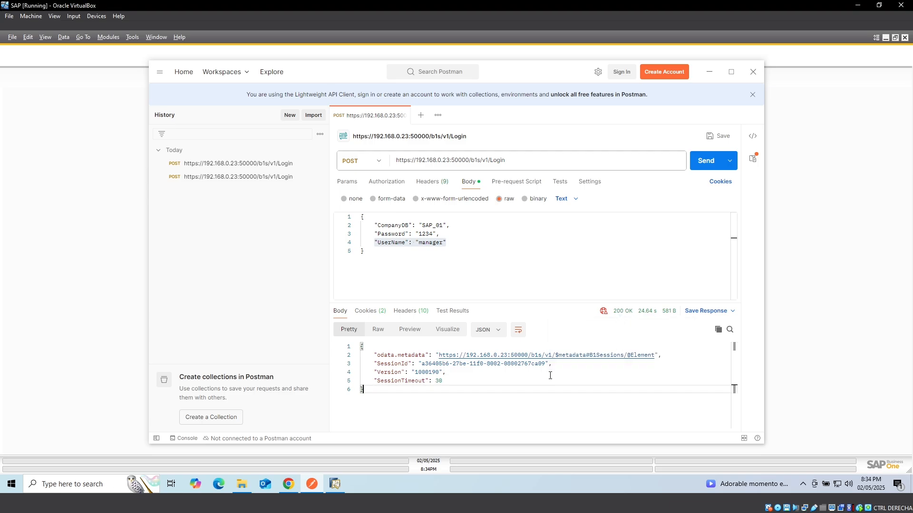
{"action": "left_click_drag", "start_coordinate": [548, 364], "coordinate": [373, 364]}
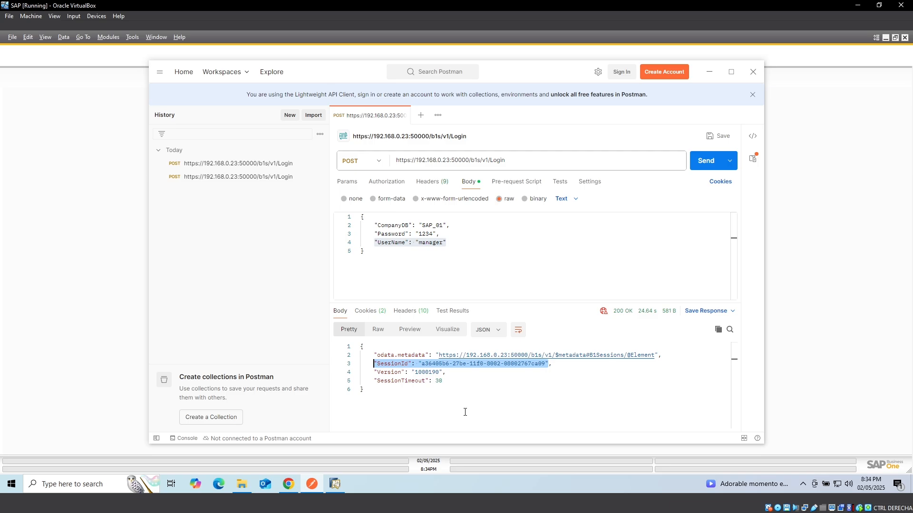
{"action": "left_click", "coordinate": [465, 412]}
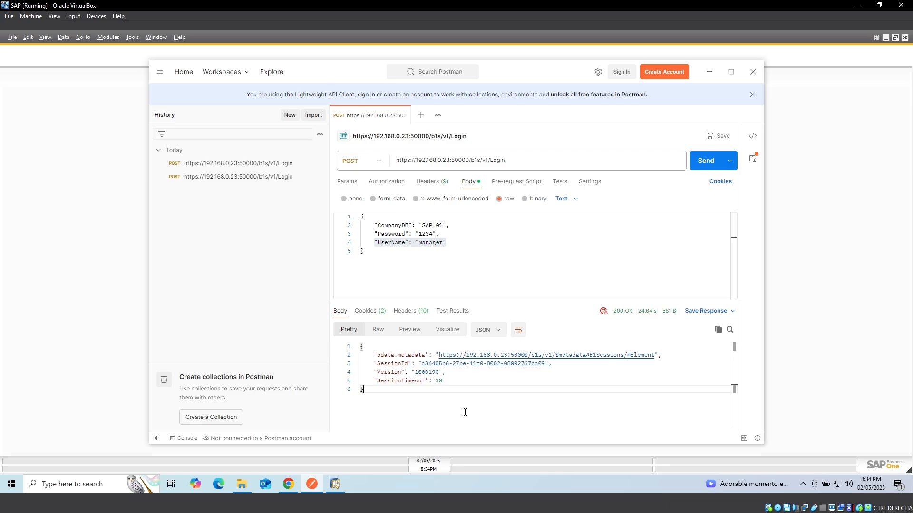